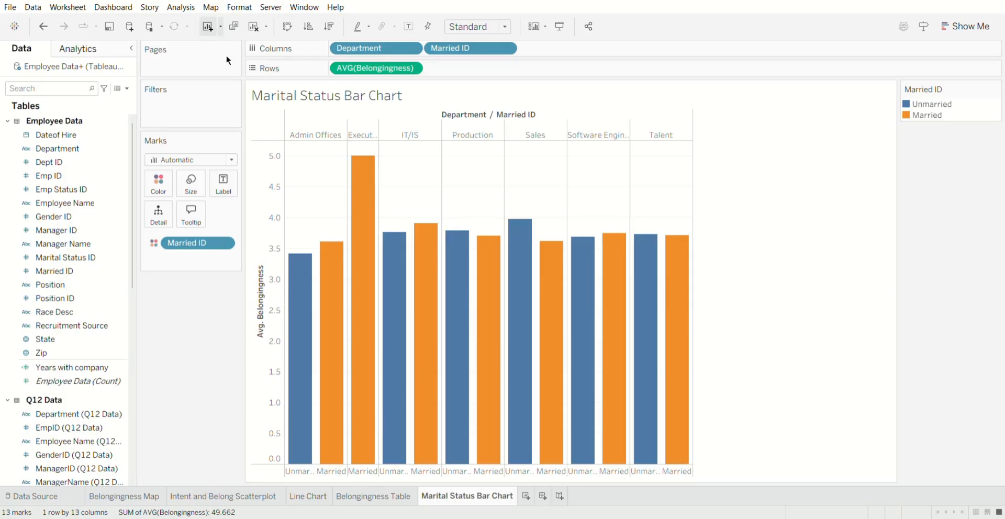
Create a new dashboard and place the Belongingness Map sheet on it.
left_click(117, 24)
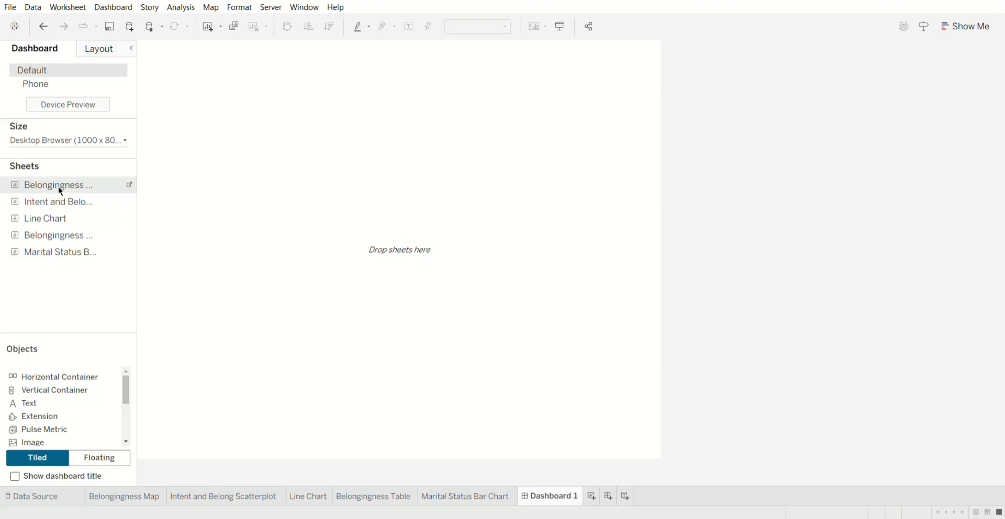
left_click_drag(60, 191, 315, 229)
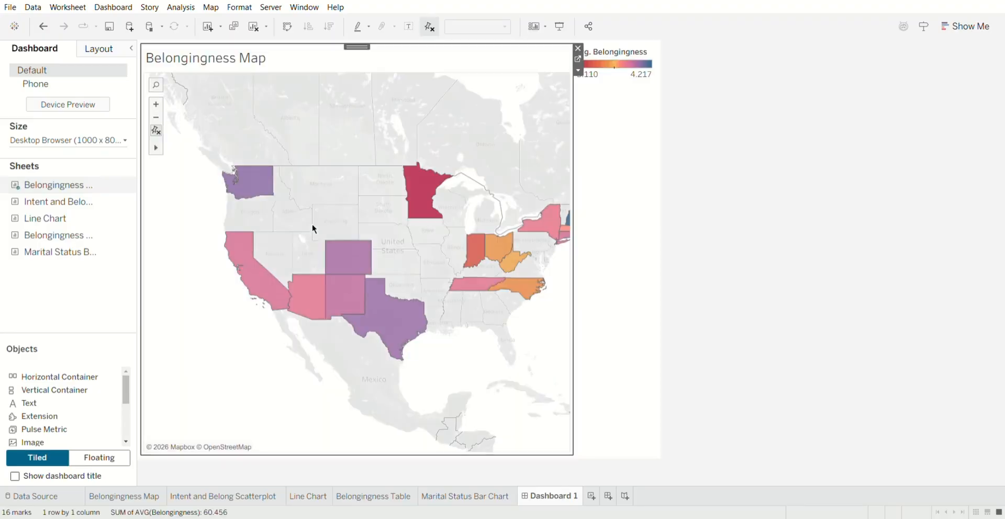
left_click(696, 227)
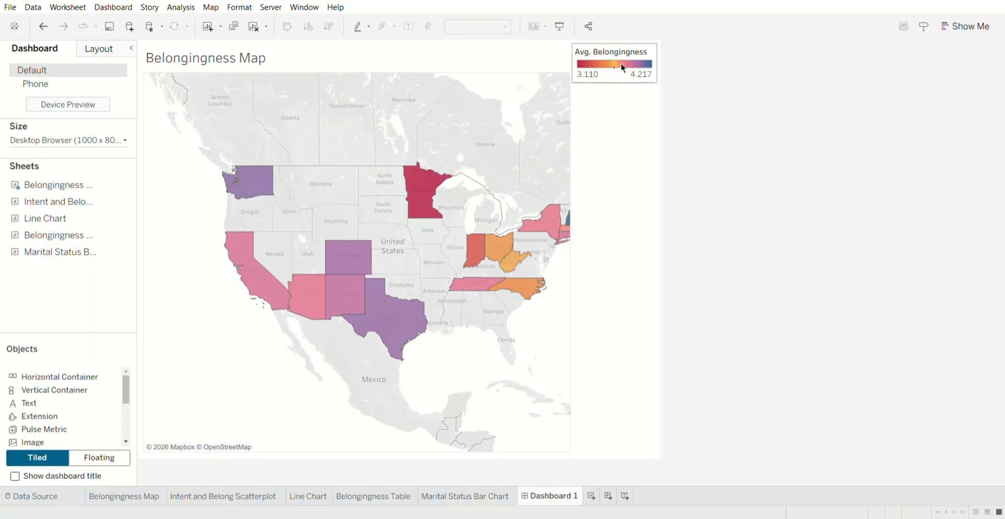
Widen the Belongingness Map slightly by narrowing the legend column beside it.
left_click(517, 118)
left_click(747, 191)
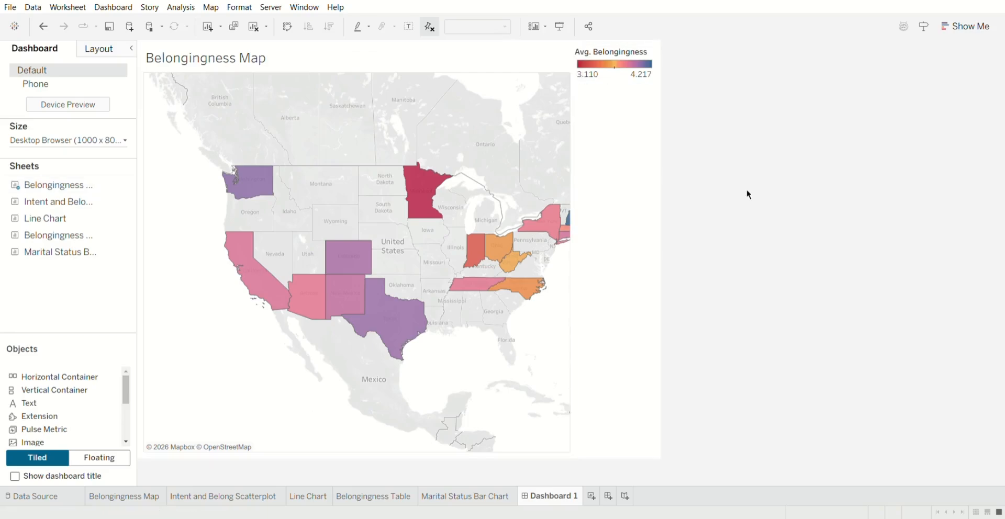
left_click(504, 144)
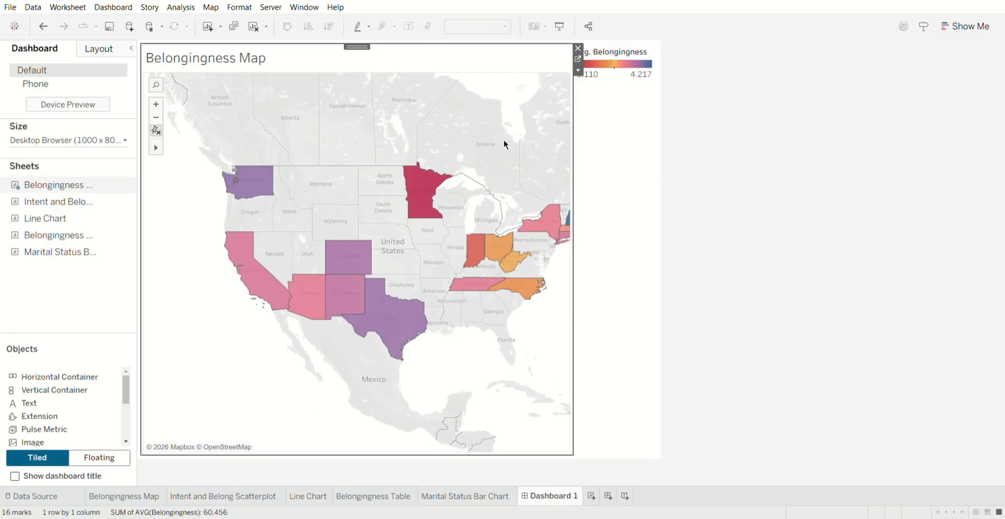
left_click(582, 217)
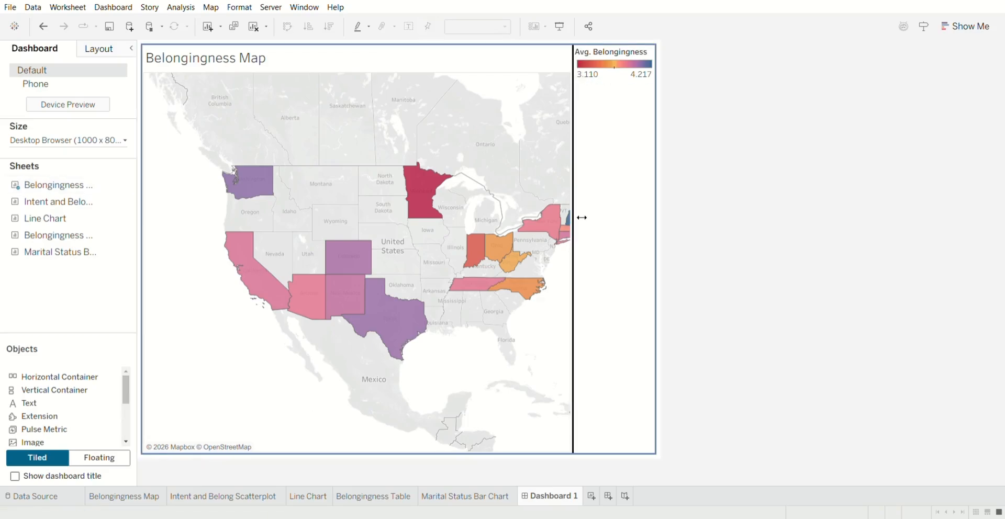
left_click_drag(582, 217, 602, 232)
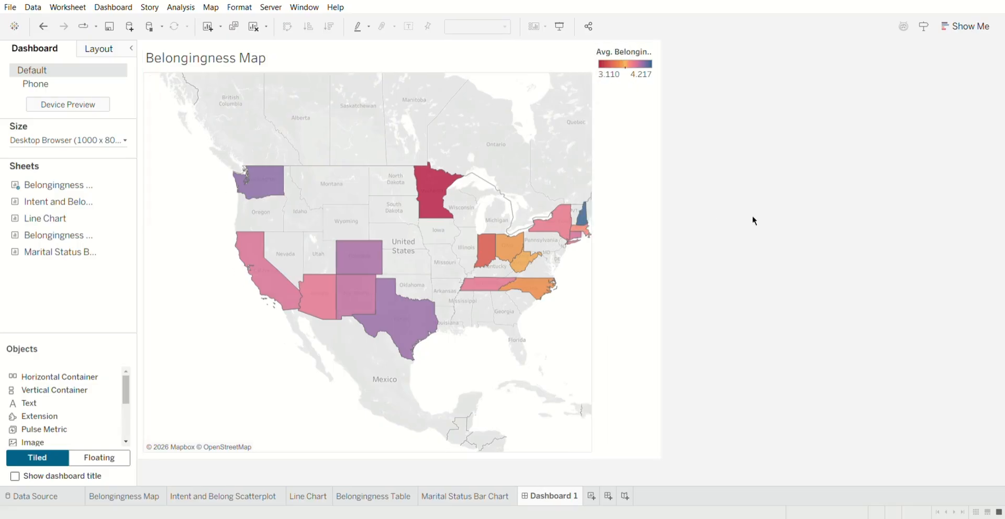
Move the Avg. Belongingness color legend above the Belongingness Map so it spans the dashboard's full width.
left_click(631, 71)
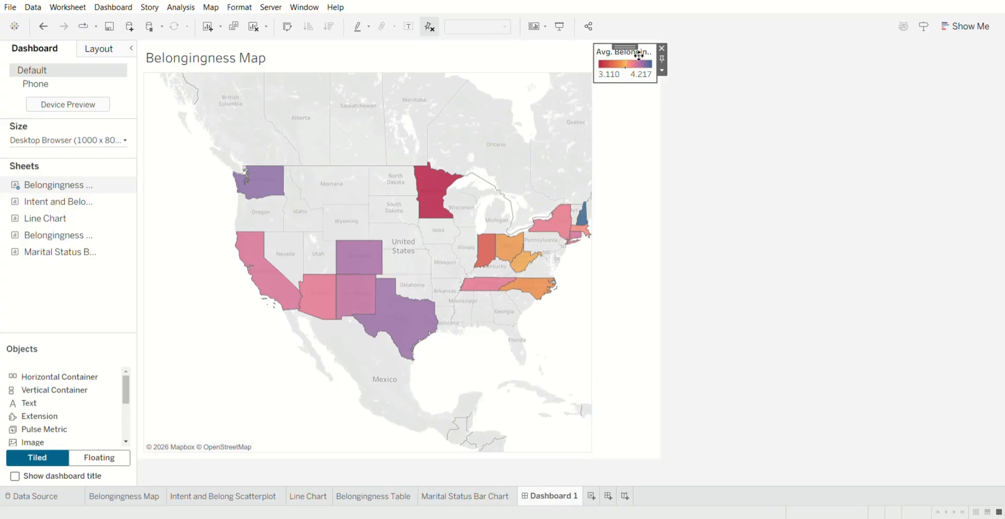
left_click_drag(639, 55, 419, 106)
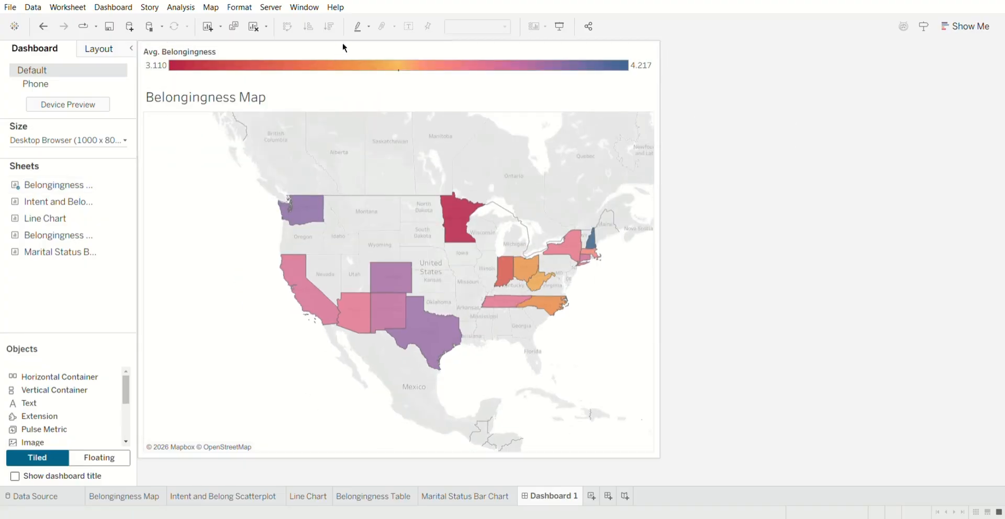
left_click(380, 53)
left_click_drag(402, 54, 380, 167)
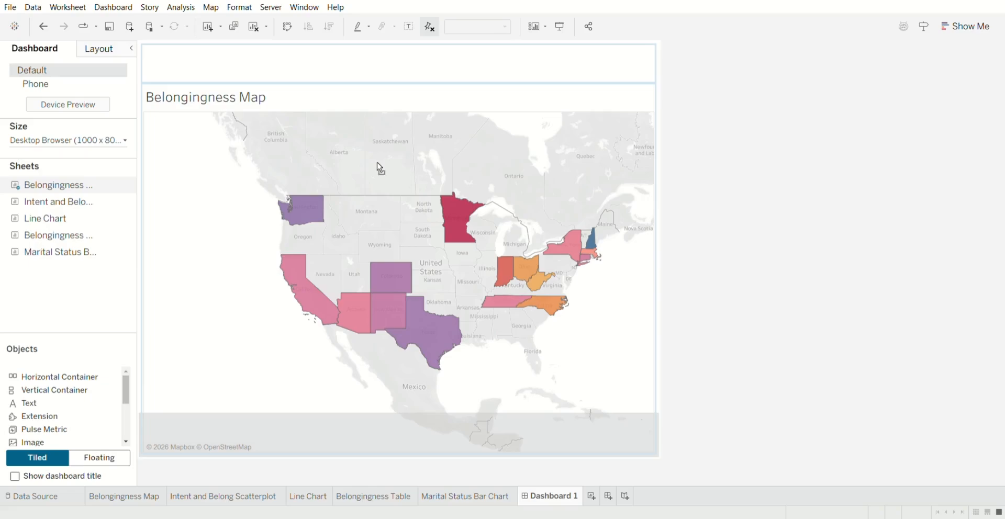
mouse_move(377, 164)
left_mouse_down()
mouse_move(394, 424)
mouse_move(407, 361)
mouse_move(404, 130)
left_mouse_up()
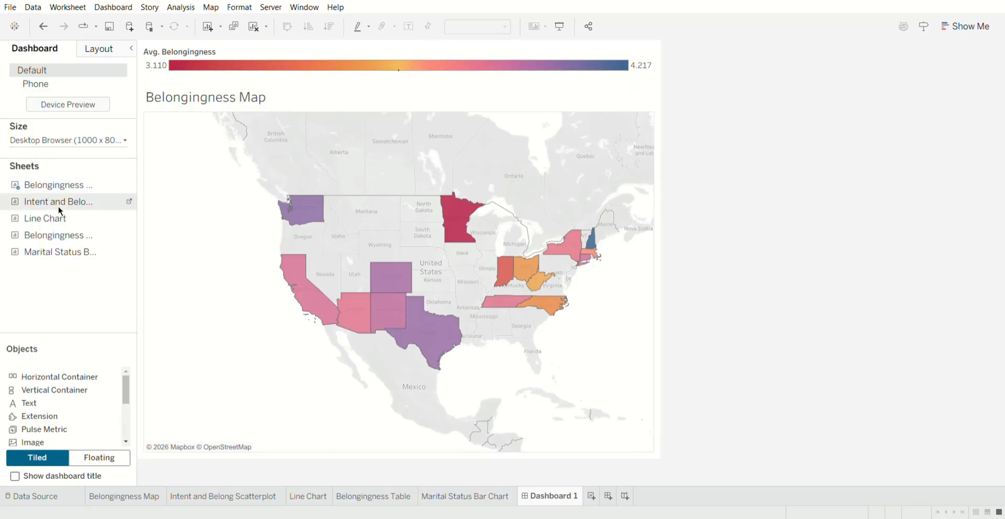
Add the Intent and Belong Scatterplot sheet to the right of the Belongingness Map.
mouse_move(50, 205)
left_mouse_down()
mouse_move(444, 207)
mouse_move(493, 218)
left_mouse_up()
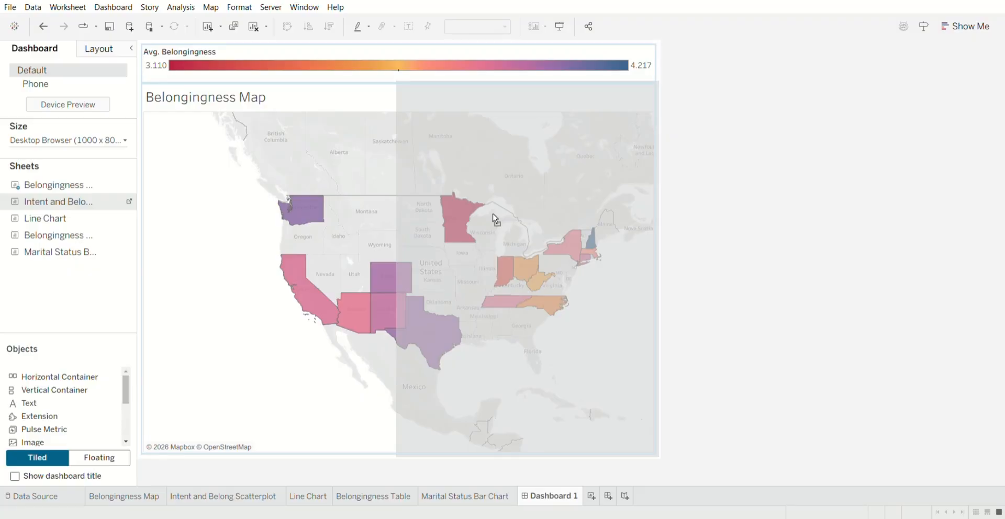
left_click_drag(493, 219, 492, 217)
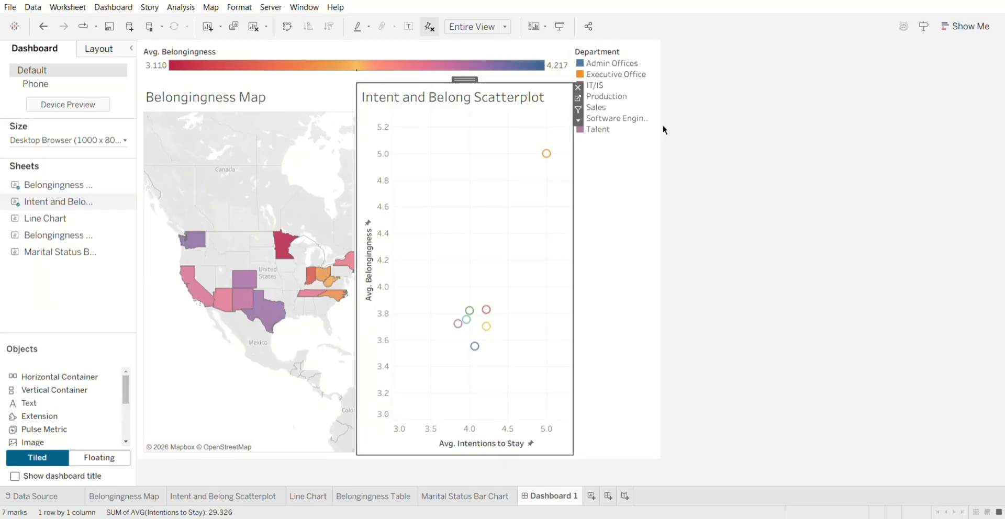
left_click(759, 168)
Move the Department legend beside the Avg. Belongingness legend and size it to align with the scatterplot's width.
left_click(619, 51)
left_click_drag(624, 51, 461, 71)
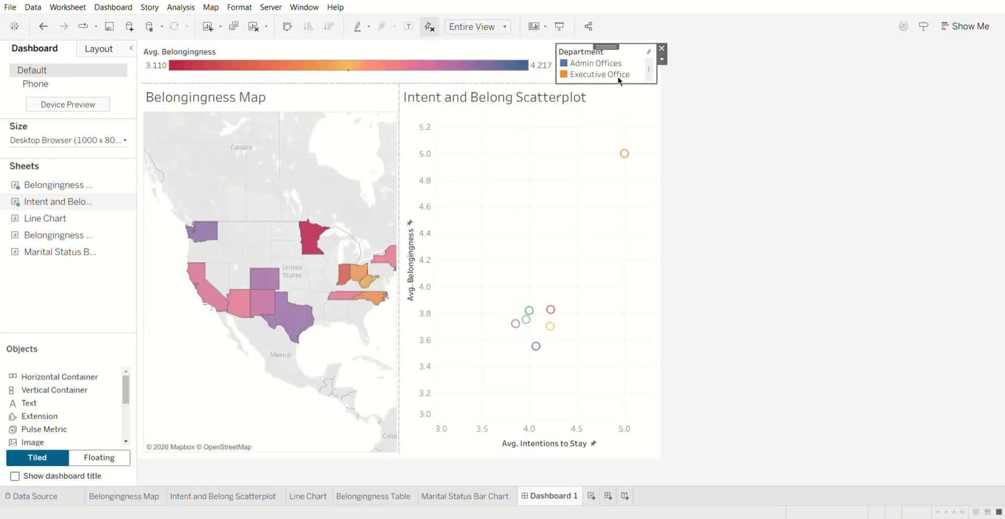
left_click_drag(561, 73, 401, 74)
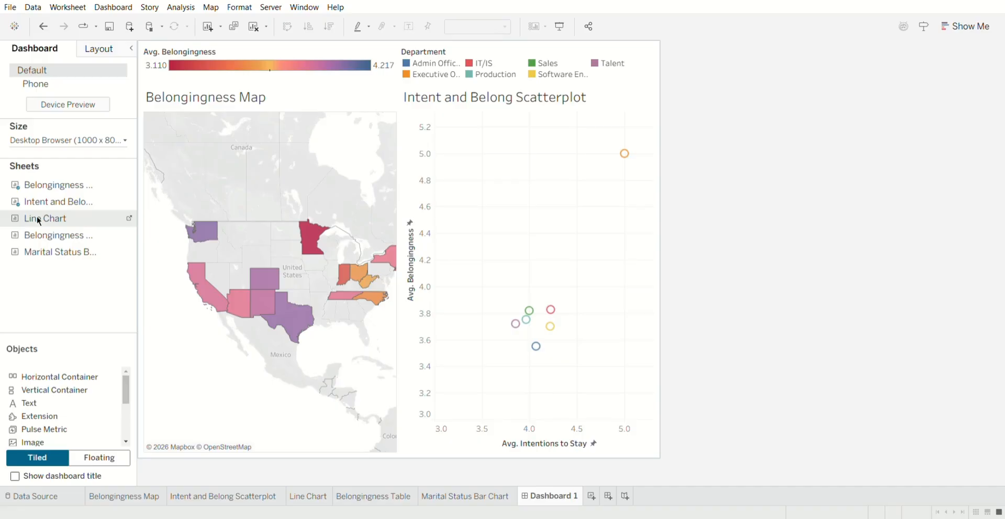
Add Line Chart beneath the map, Belongingness Table beneath the scatterplot, and Marital Status Bar Chart as a full-height column to their right.
left_click_drag(38, 221, 277, 430)
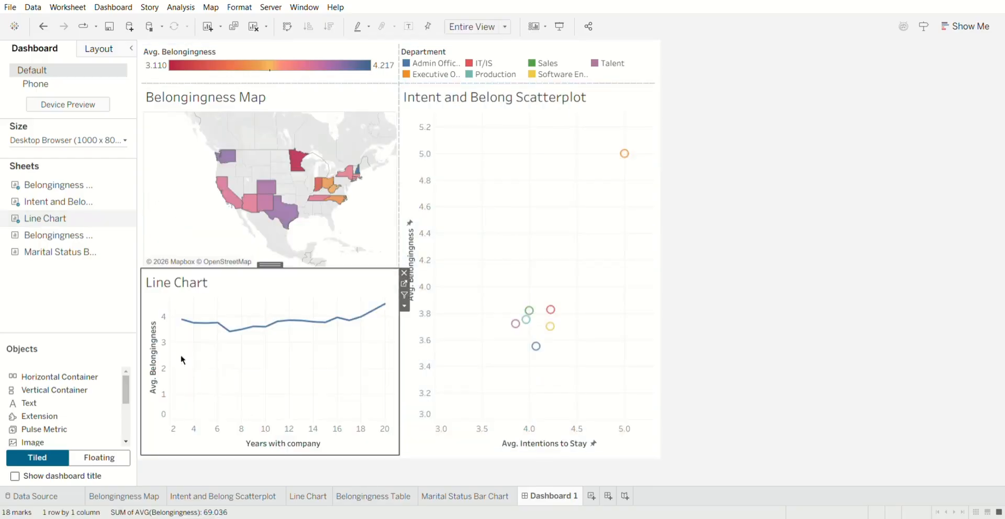
left_click_drag(173, 273, 539, 368)
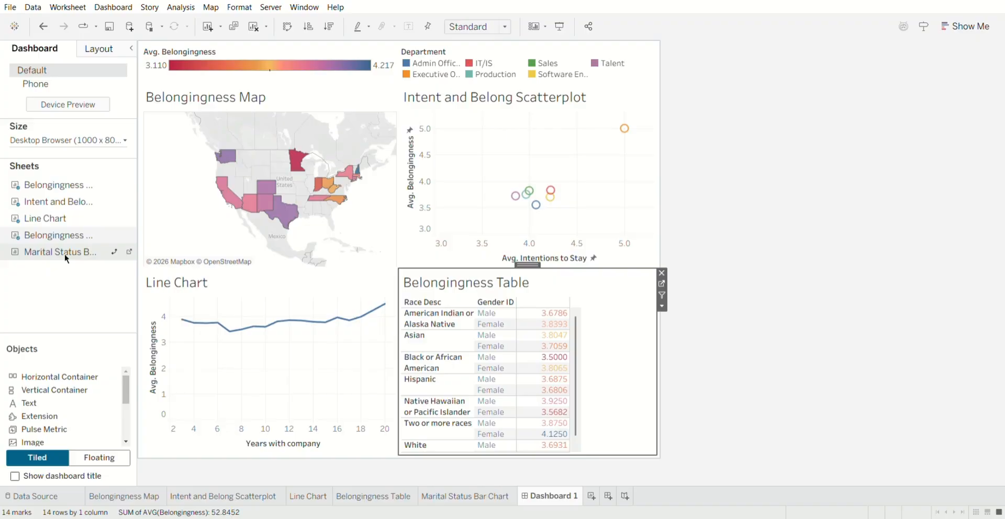
left_click_drag(65, 258, 644, 231)
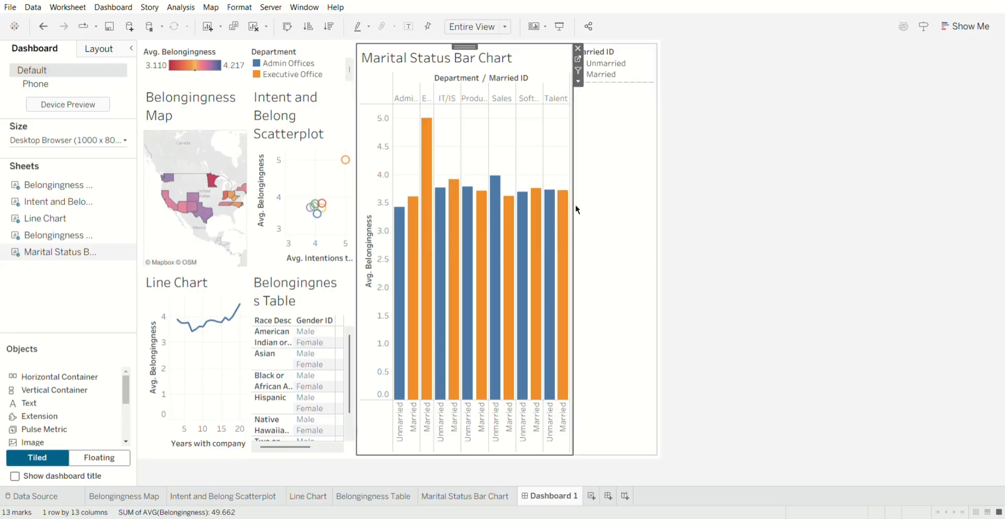
Move the Married ID legend above the Marital Status Bar Chart and narrow the bar chart's column.
left_click(628, 62)
mouse_move(630, 56)
left_mouse_down()
mouse_move(541, 74)
mouse_move(488, 58)
mouse_move(460, 75)
left_mouse_up()
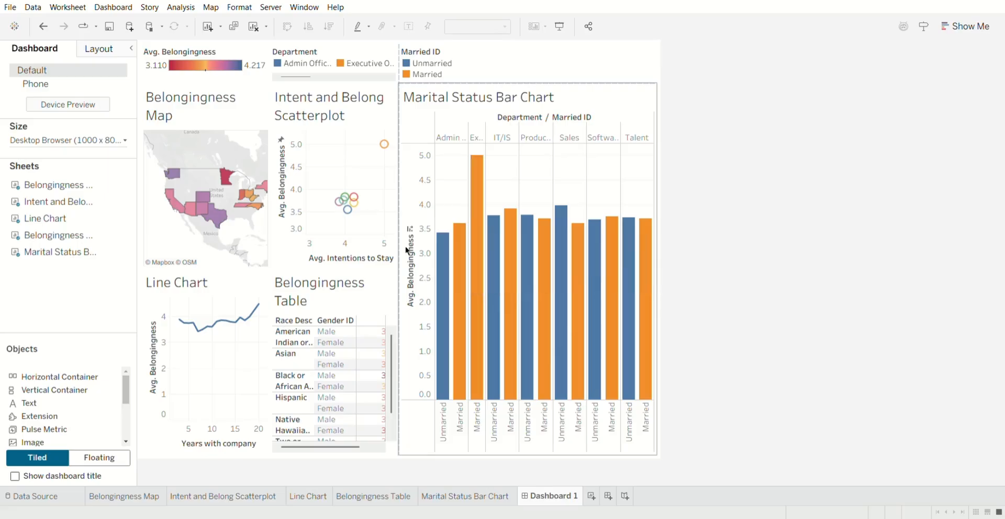
left_click_drag(408, 256, 500, 267)
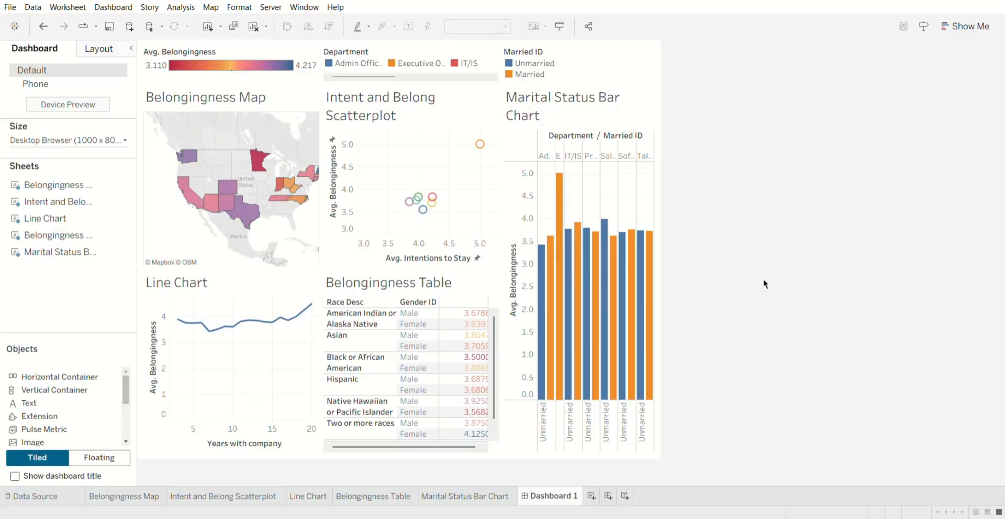
Examine the bar details in the Marital Status Bar Chart and the states on the Belongingness Map.
mouse_move(562, 343)
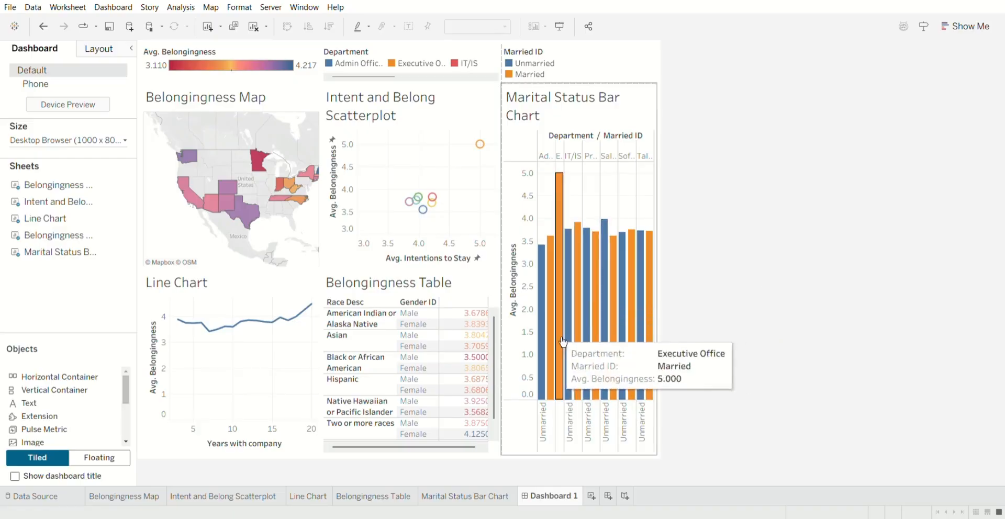
mouse_move(614, 304)
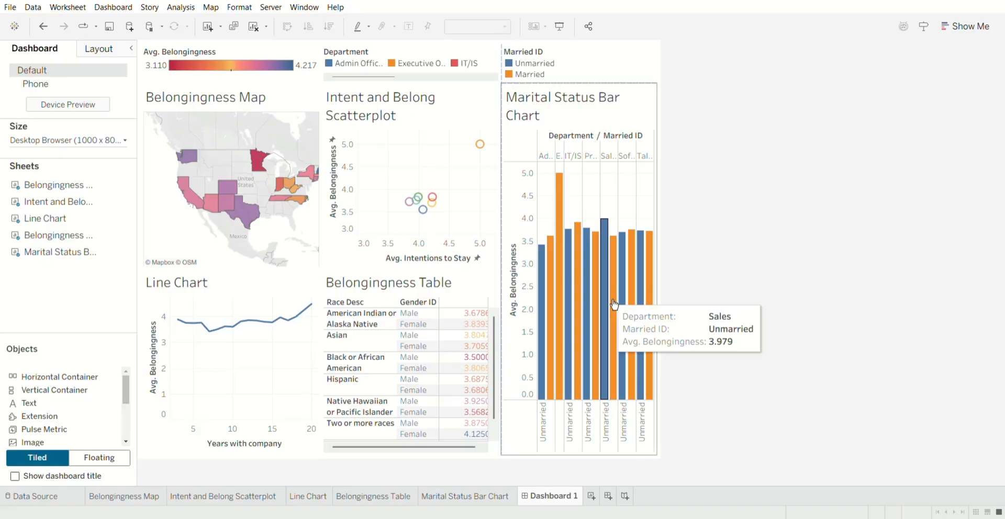
mouse_move(577, 312)
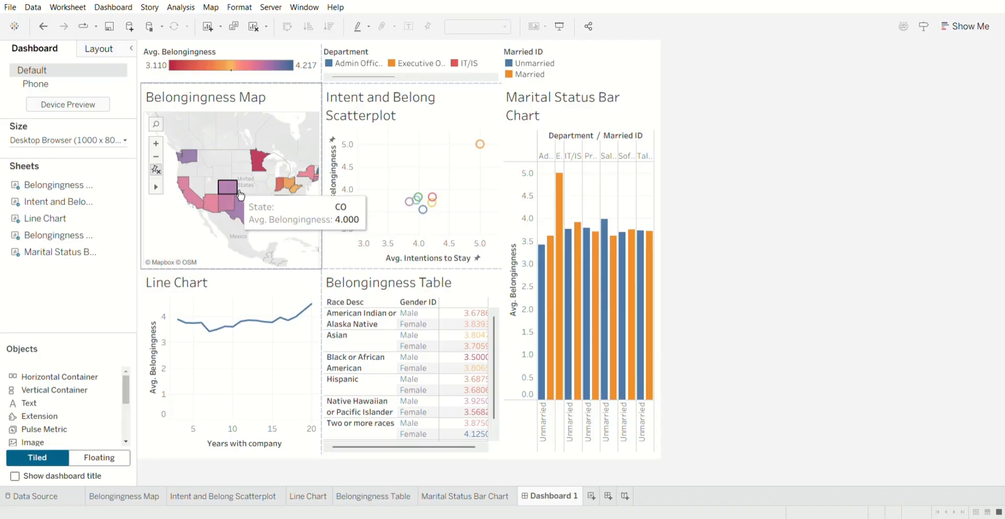
scroll(234, 188, "up", 2)
scroll(234, 189, "down", 2)
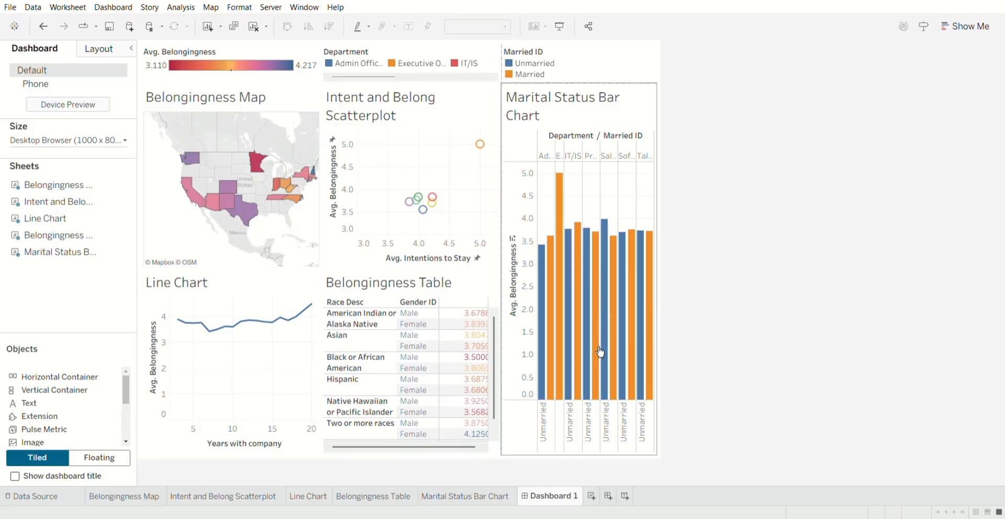
Create a second dashboard with the Intent and Belong Scatterplot and the Line Chart placed beneath it.
left_click(608, 496)
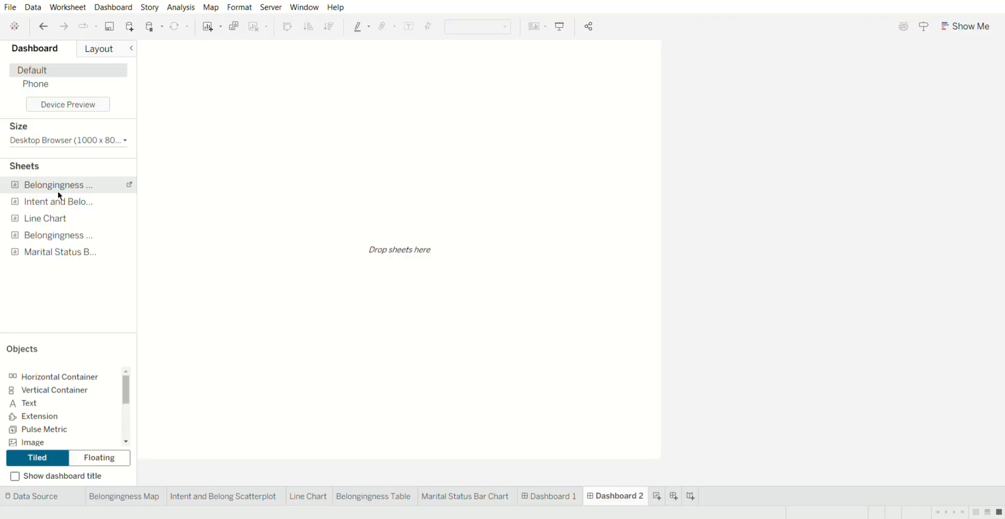
left_click_drag(59, 201, 237, 198)
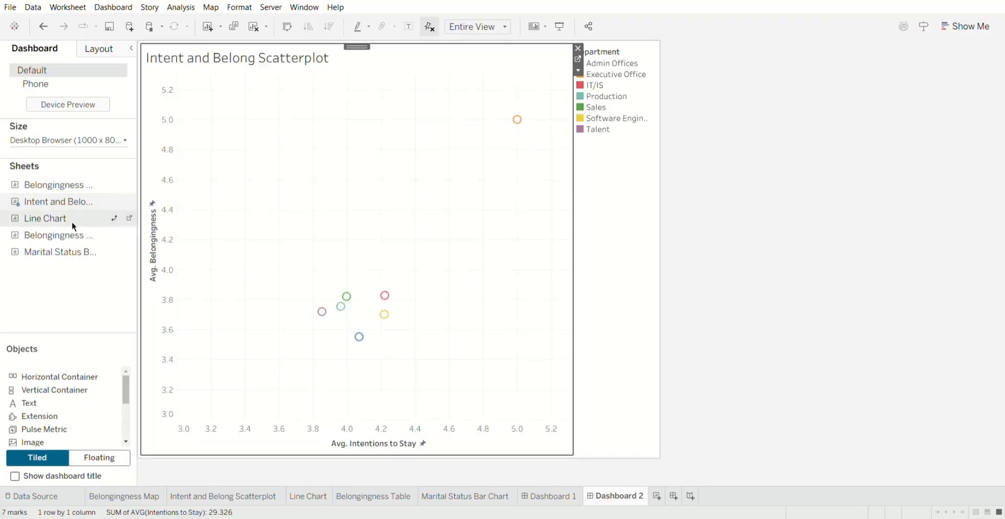
left_click_drag(68, 216, 368, 267)
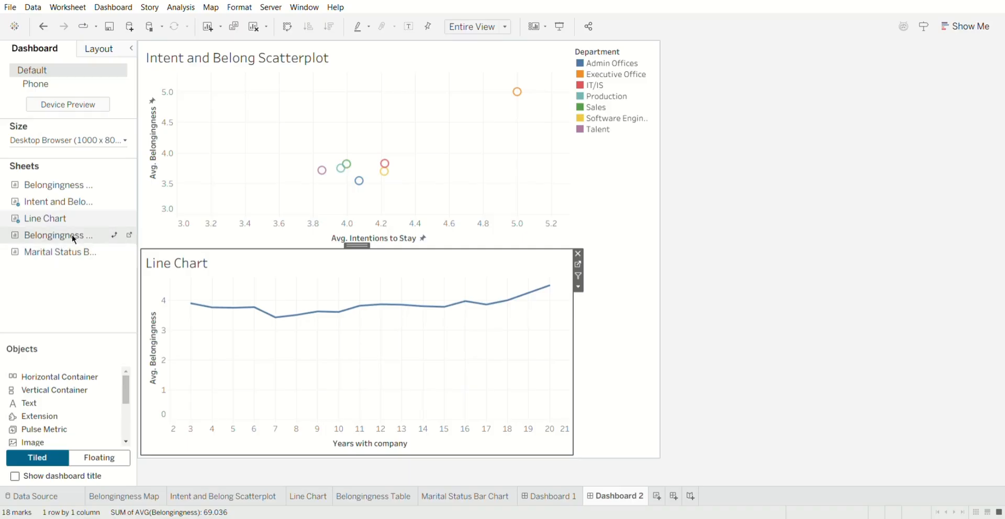
Add the Belongingness Table to the left of the scatterplot and the Marital Status Bar Chart to the right of the Line Chart.
mouse_move(73, 235)
left_mouse_down()
mouse_move(538, 166)
mouse_move(602, 175)
mouse_move(539, 157)
left_mouse_up()
left_click_drag(52, 261, 501, 316)
left_click(794, 319)
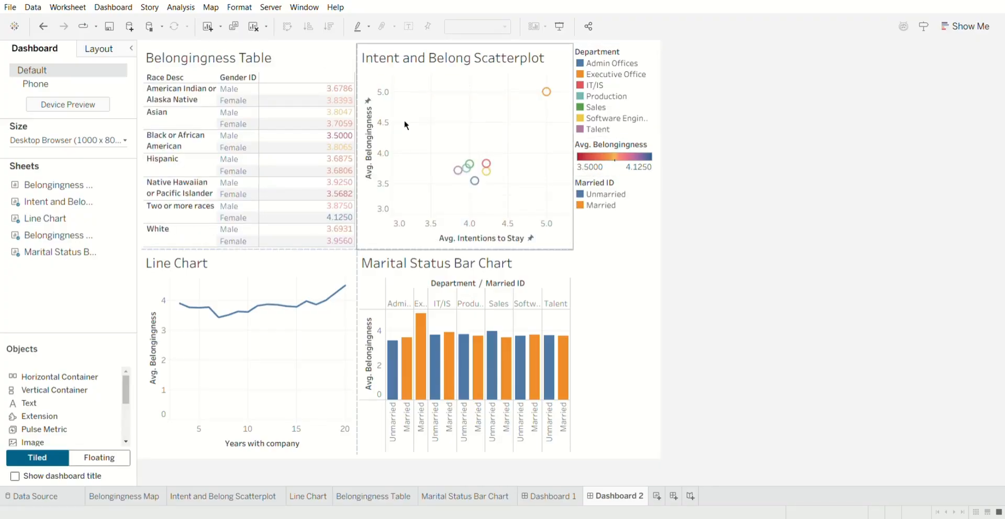
Set the Belongingness Table's fit to Standard.
left_click(322, 68)
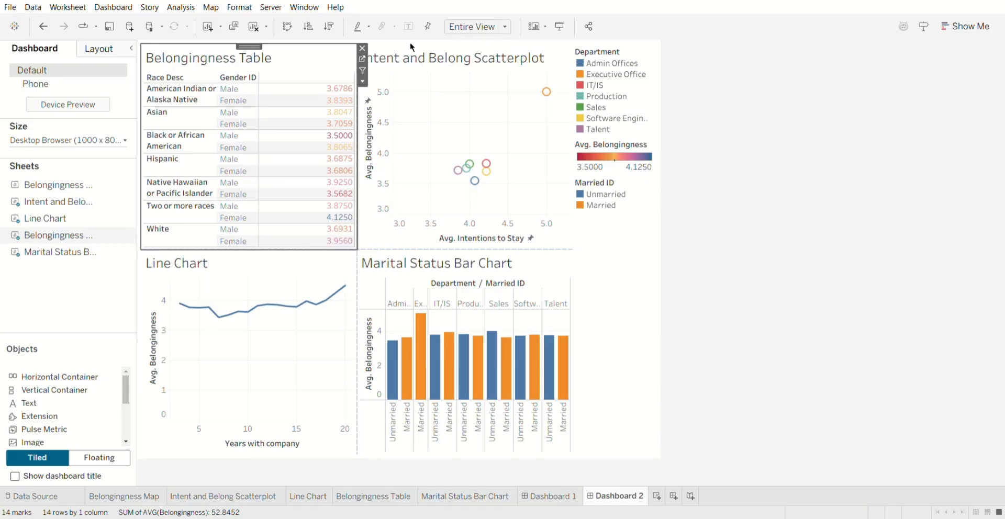
left_click(503, 27)
left_click(487, 38)
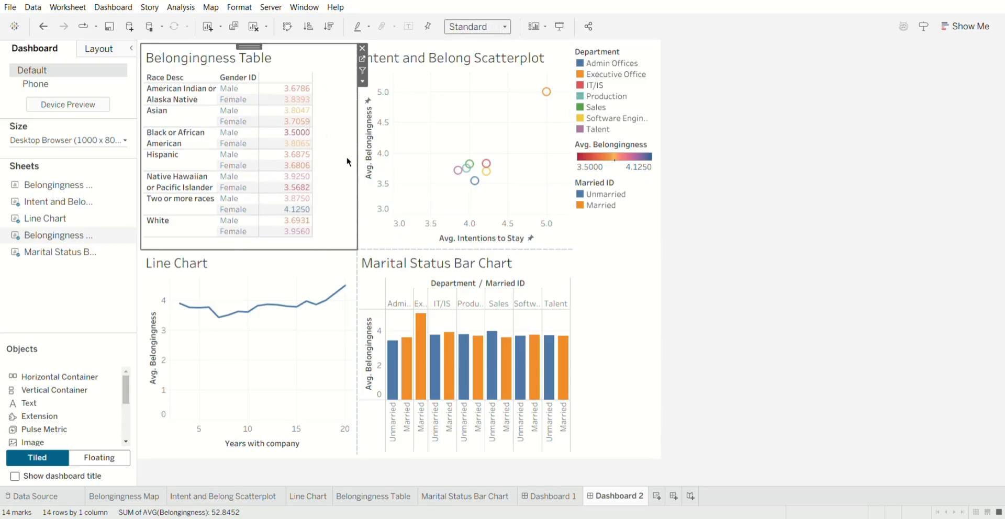
left_click(835, 236)
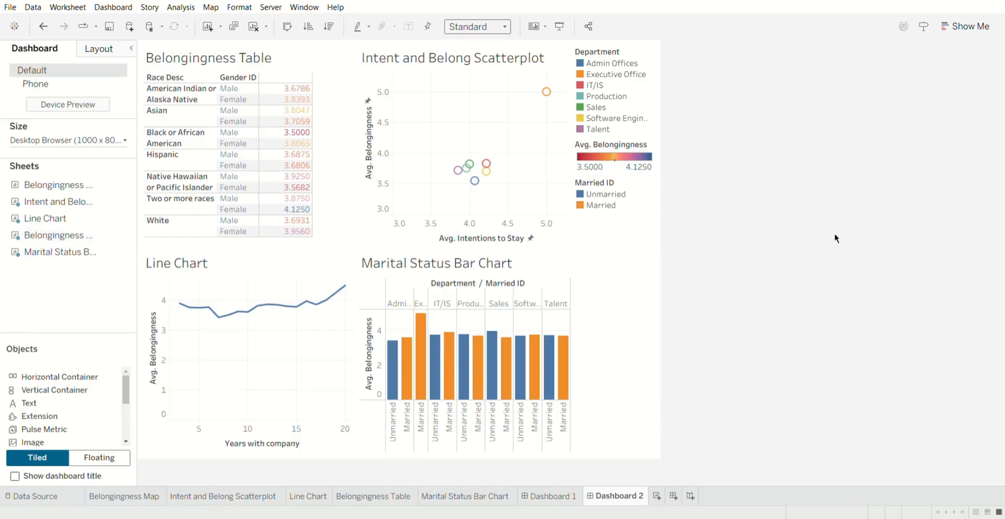
Try the width and height fit options on the Belongingness Table and return its fit to Entire View.
left_click(341, 144)
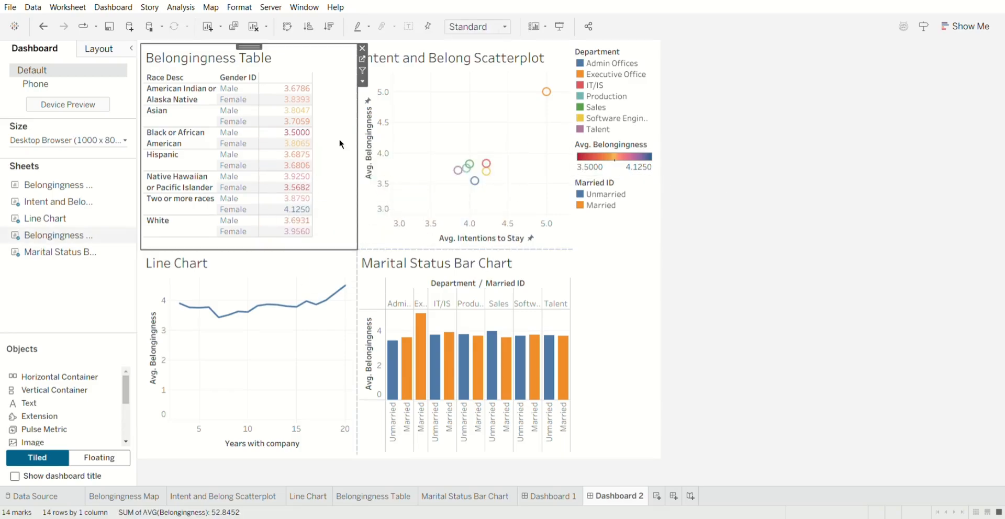
left_click(505, 28)
left_click(489, 55)
left_click(505, 30)
left_click(492, 67)
left_click(503, 30)
left_click(492, 80)
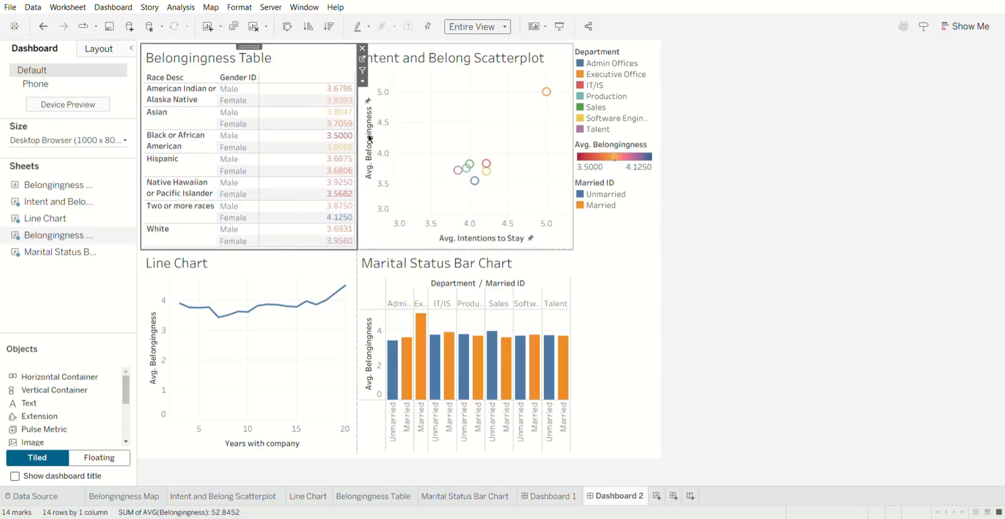
Set the Marital Status Bar Chart's fit to Fit Width.
left_click(517, 285)
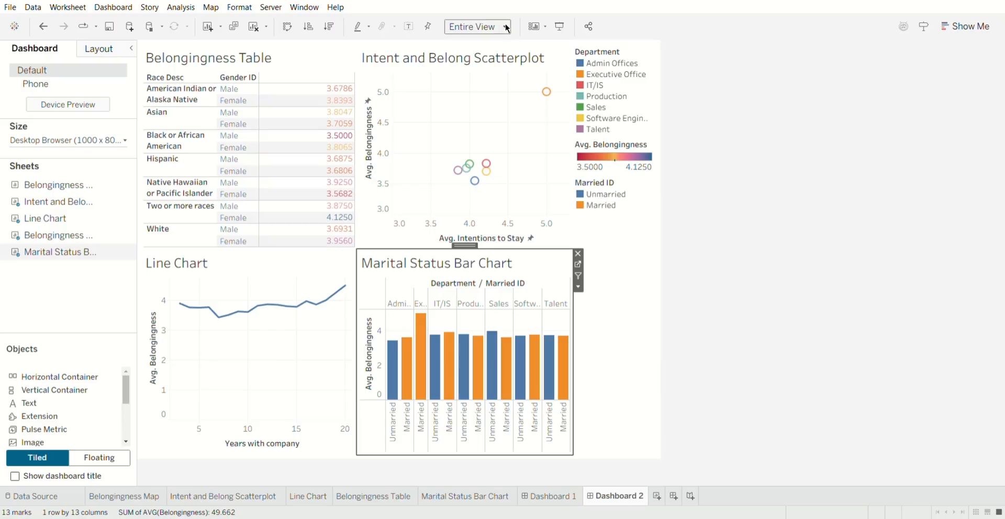
left_click(486, 62)
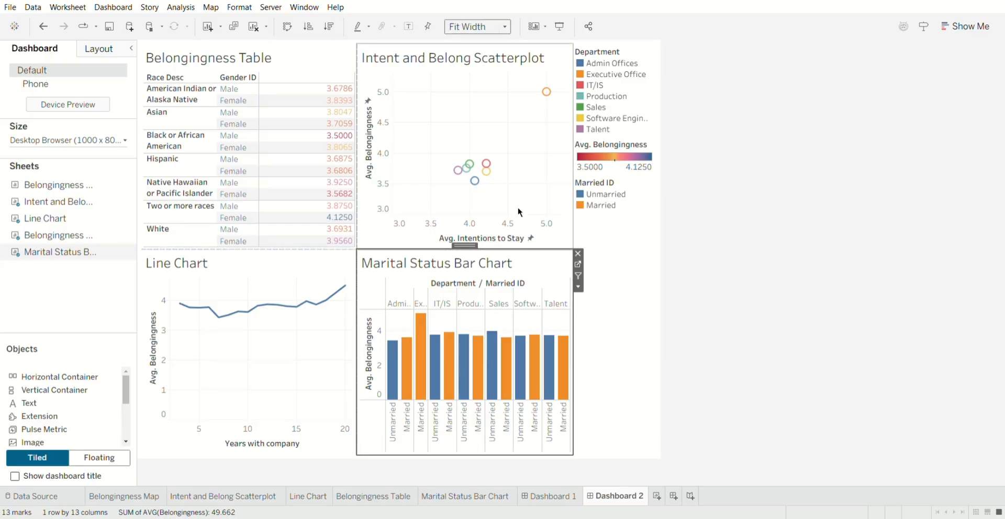
Try the Fit Height and Standard fit options on the Marital Status Bar Chart.
left_click(509, 28)
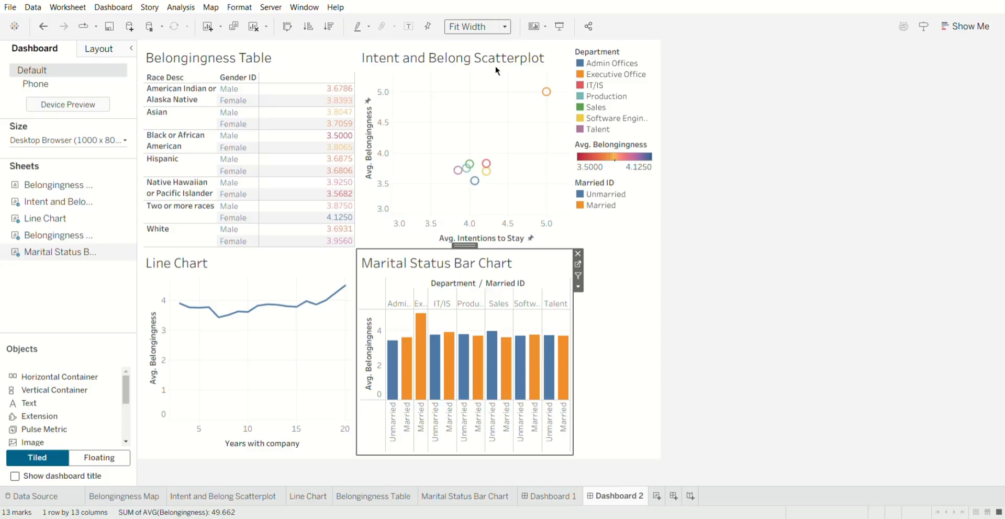
left_click(496, 67)
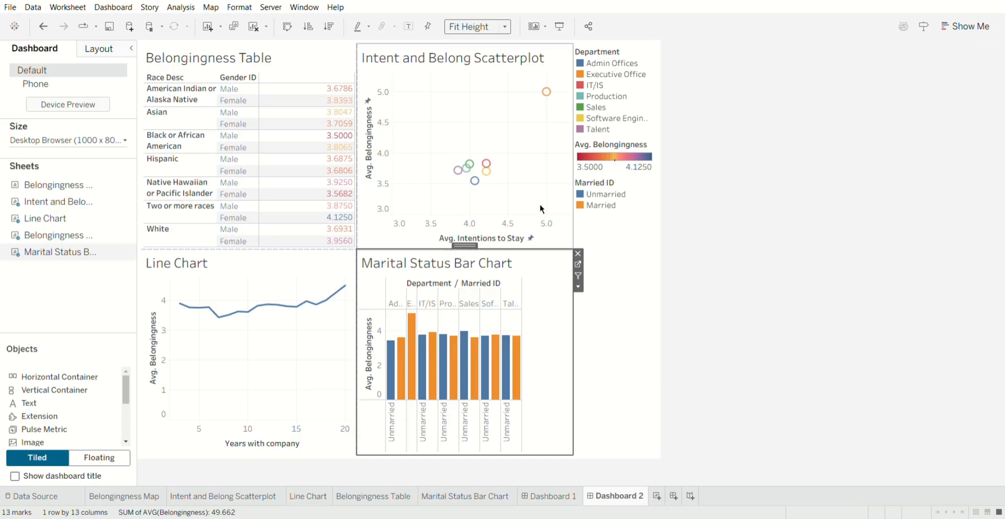
left_click(505, 27)
left_click(487, 40)
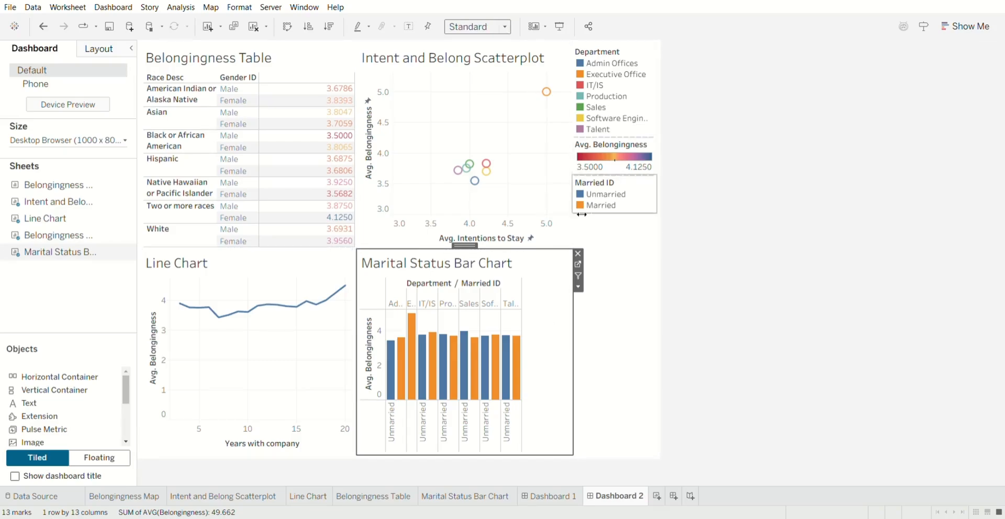
Set the Marital Status Bar Chart's fit to Entire View and leave no dashboard item selected.
left_click(505, 27)
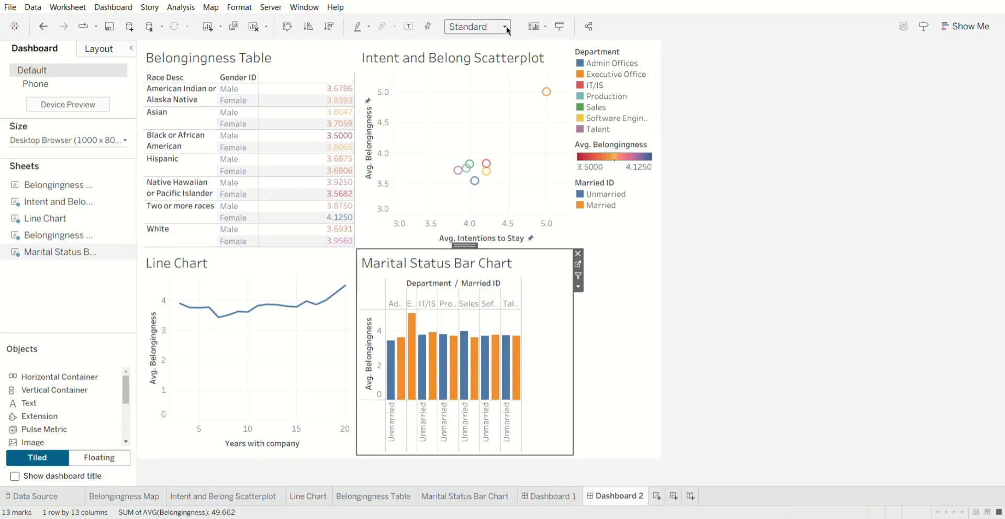
left_click(490, 82)
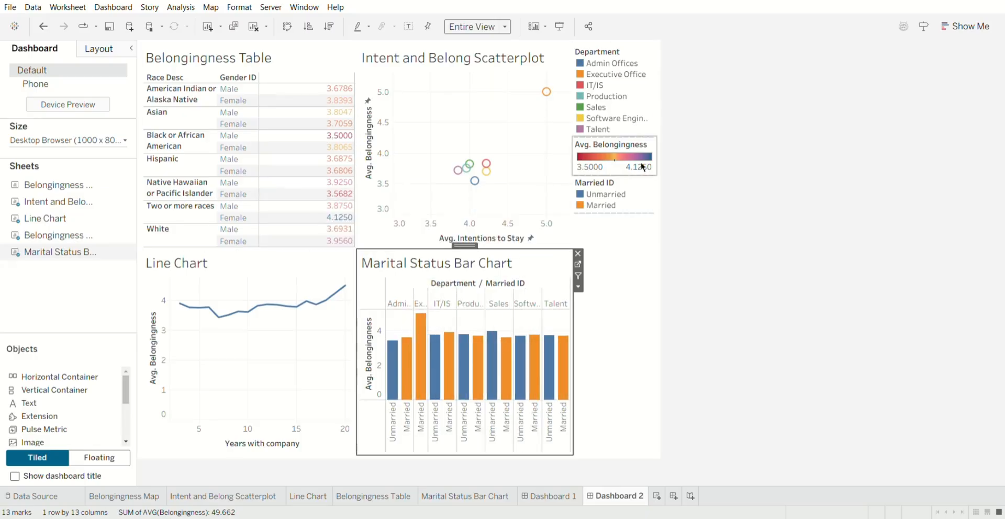
left_click(637, 201)
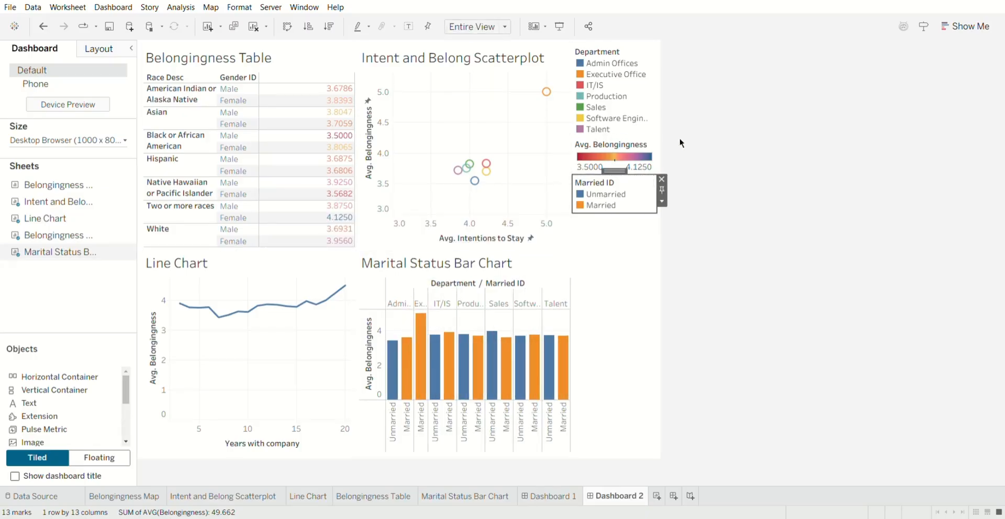
left_click(704, 193)
Try swapping the rows and columns of the Intent and Belong Scatterplot, restore its original axes and deselect it.
left_click(473, 156)
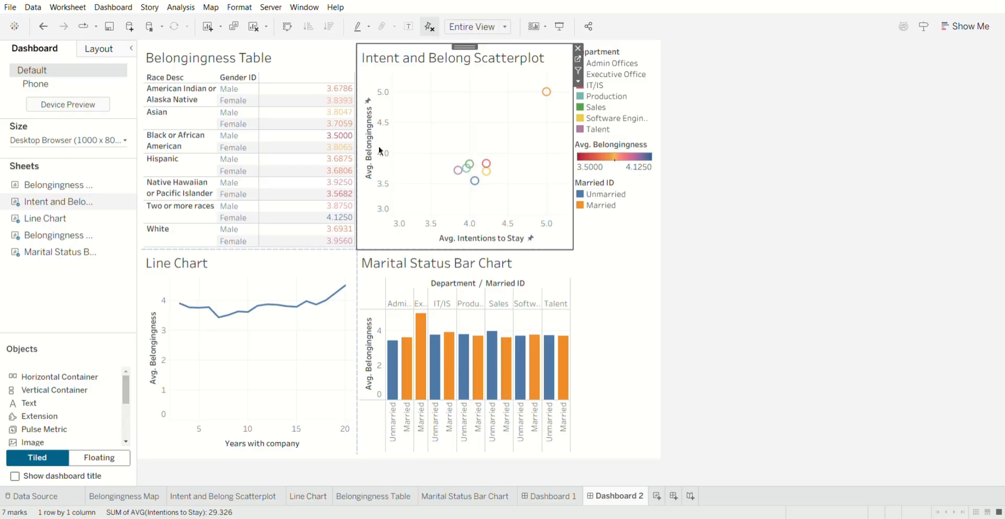
left_click(284, 30)
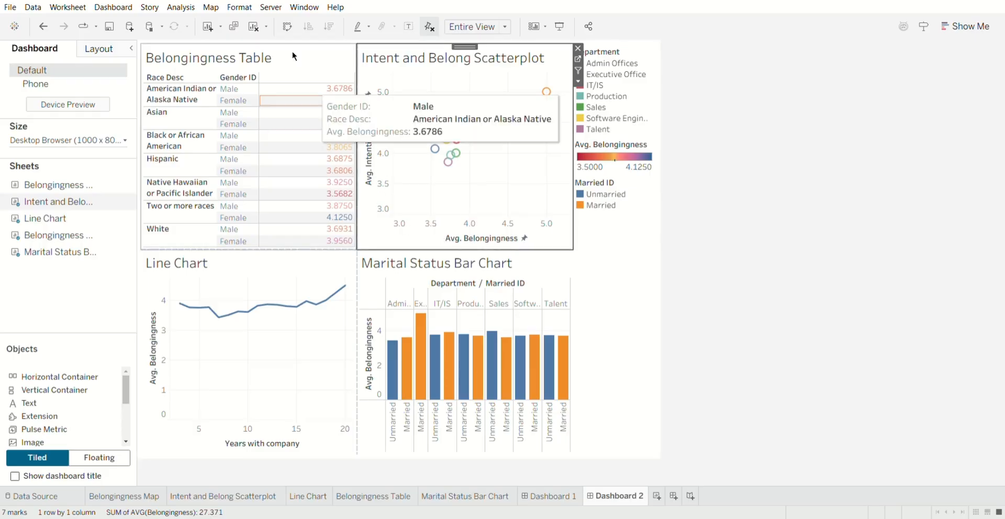
left_click(285, 27)
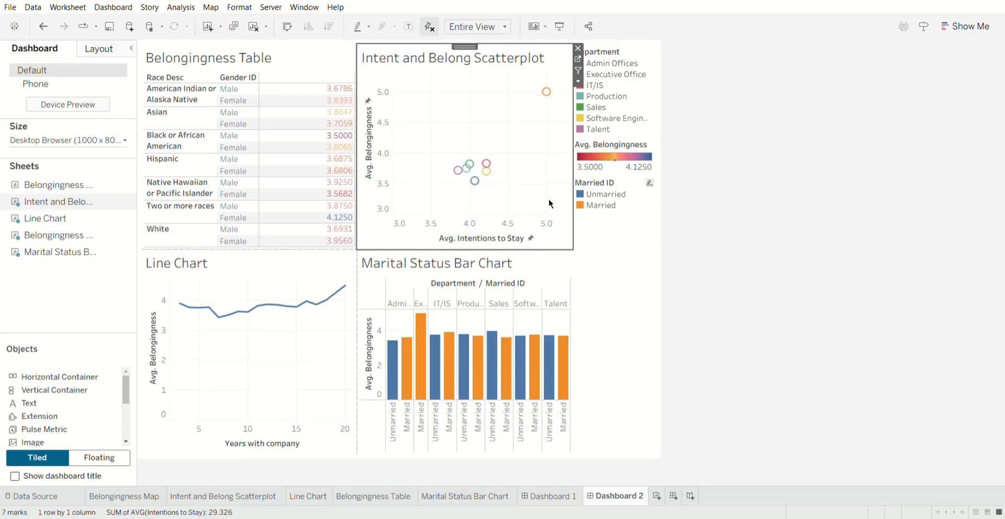
left_click(724, 234)
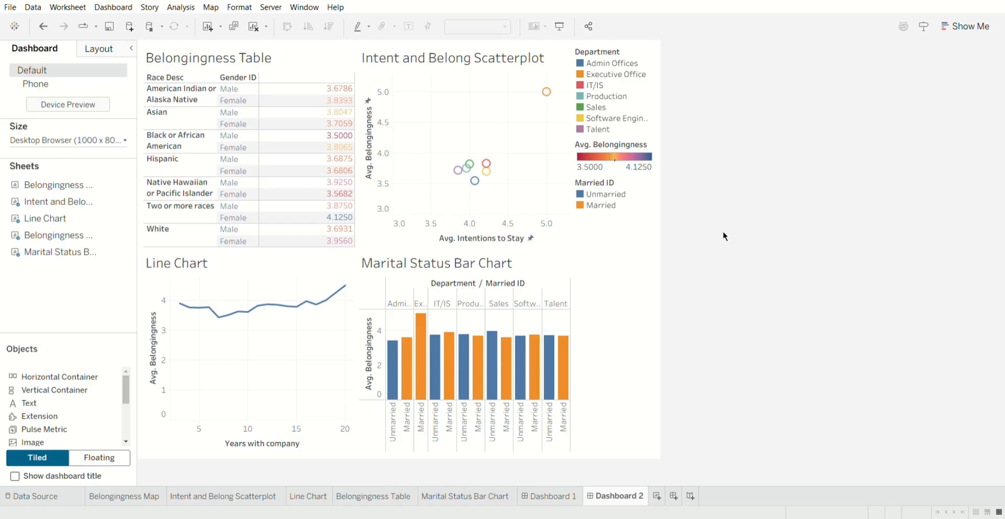